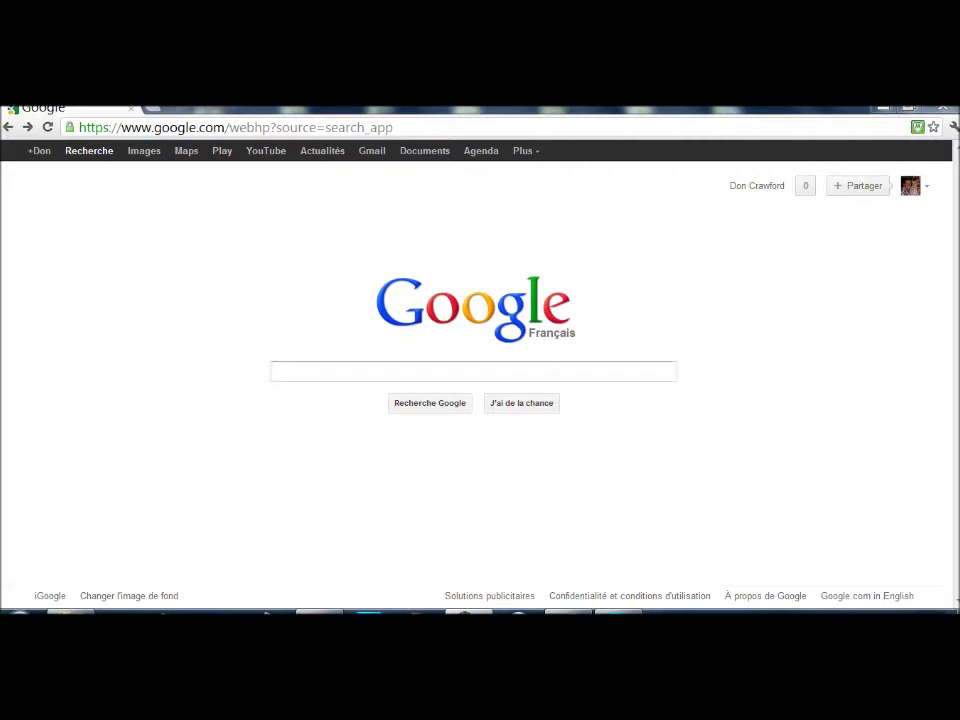
# Run a Google search for 'skype'
pyautogui.write('skype')
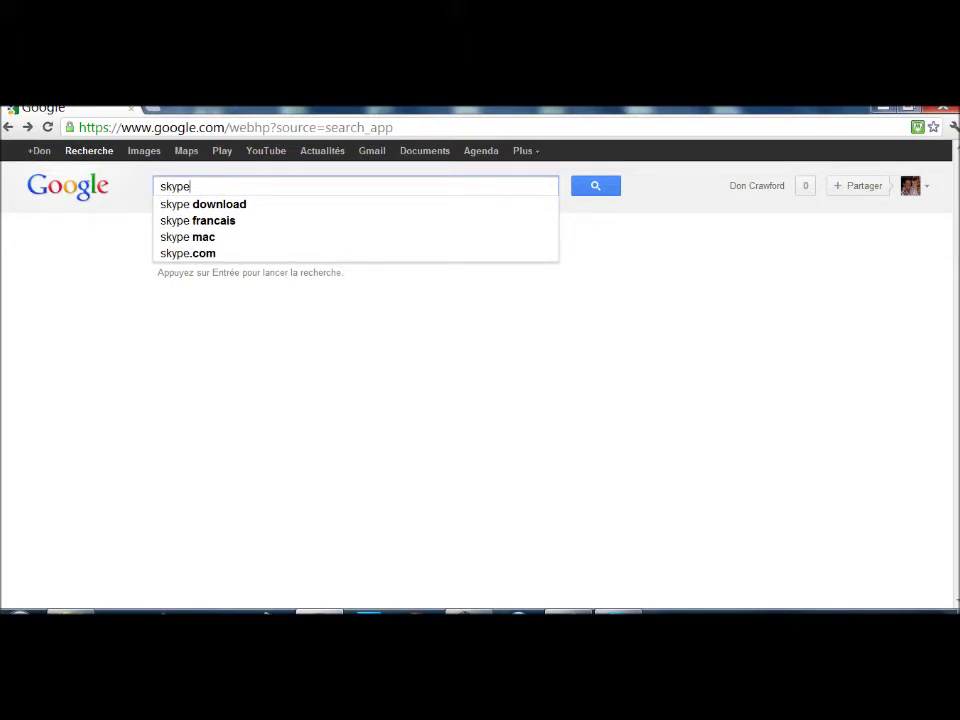
pyautogui.press('Return')
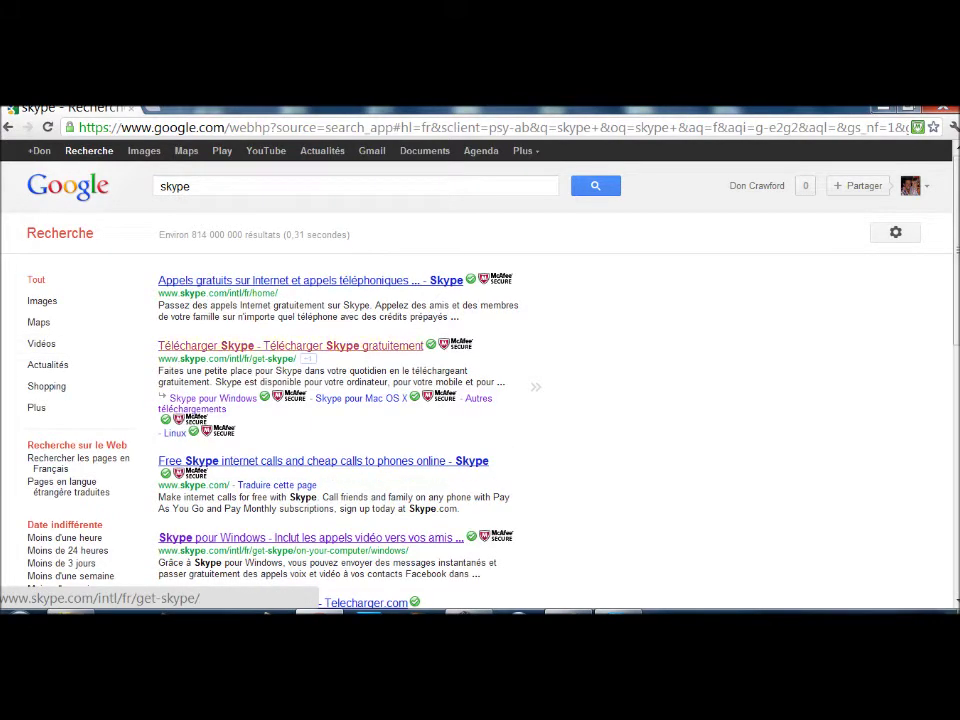
# From the Skype site's Autres téléchargements page, download free Skype for Windows
pyautogui.click(290, 345)
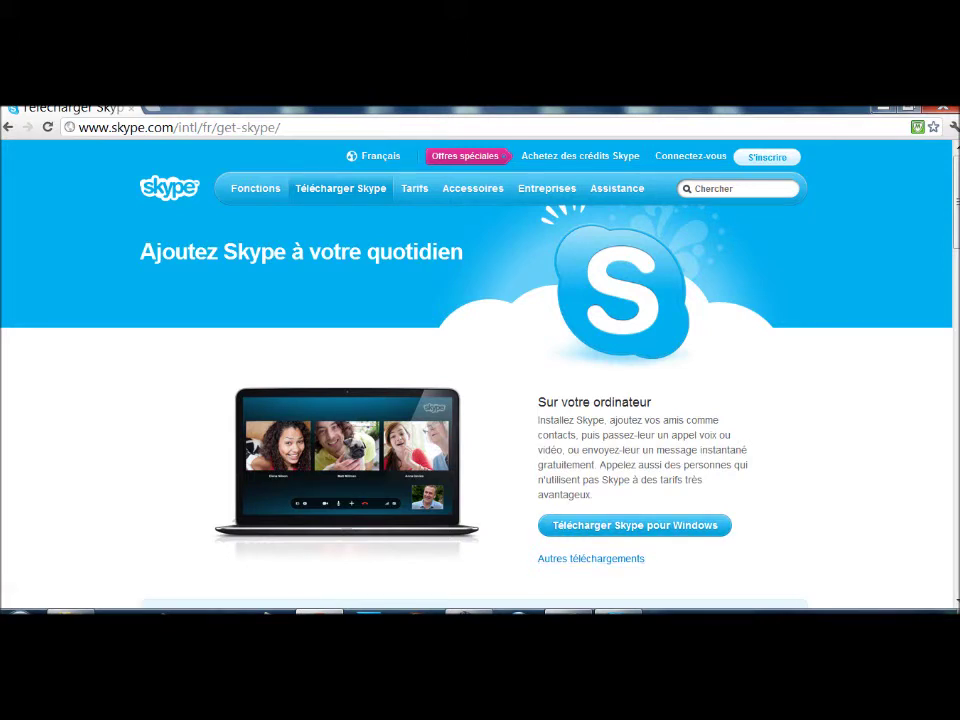
pyautogui.click(591, 558)
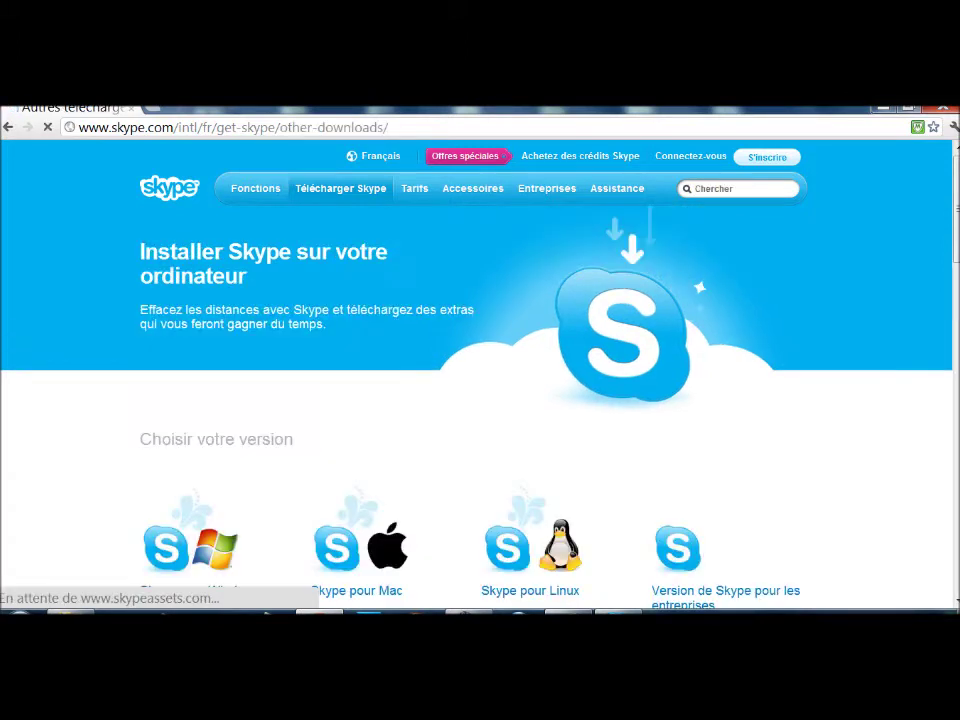
pyautogui.scroll(-2, 480, 370)
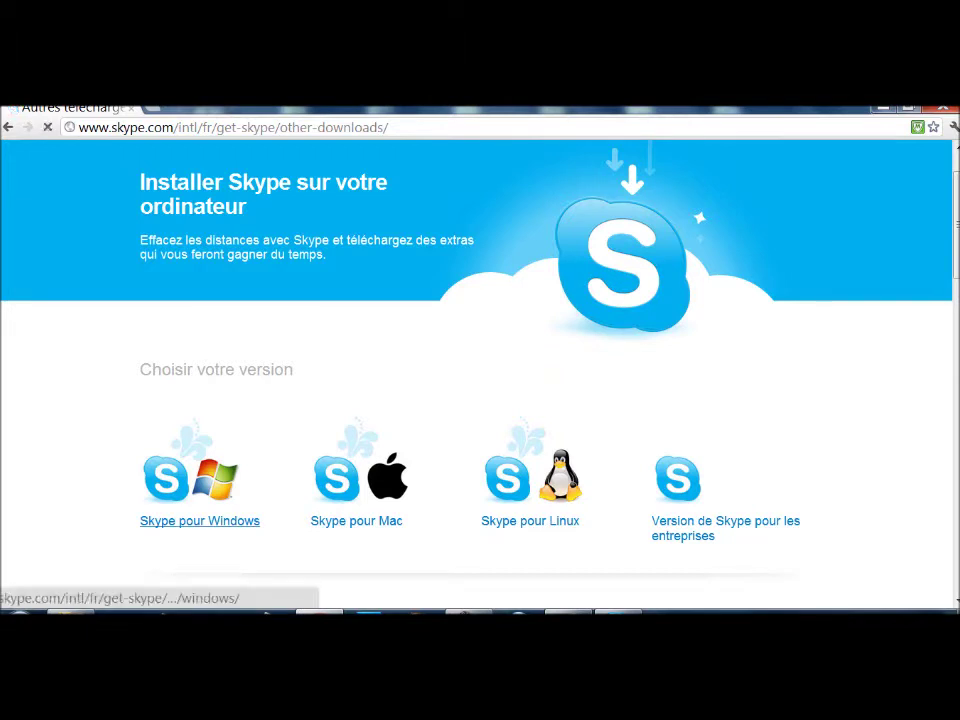
pyautogui.click(200, 520)
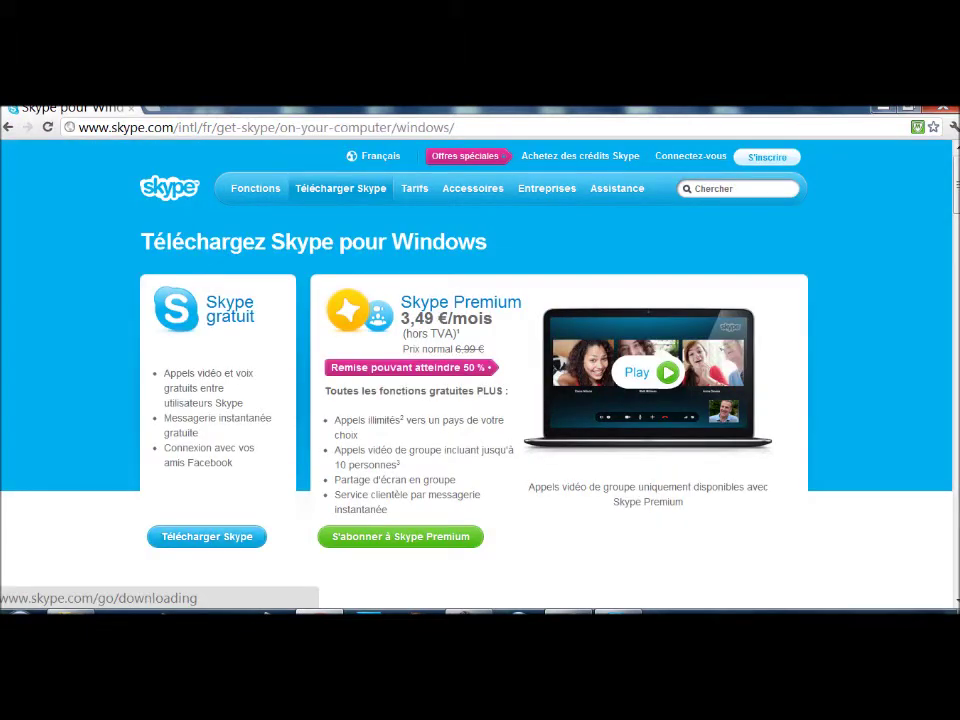
pyautogui.moveTo(340, 188)
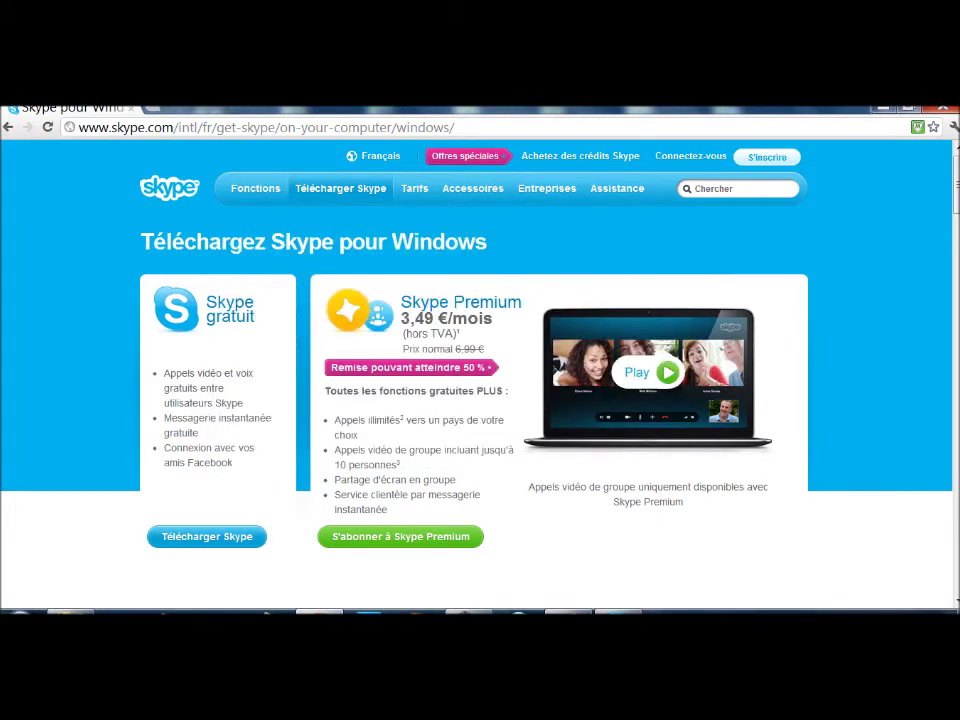
pyautogui.click(207, 536)
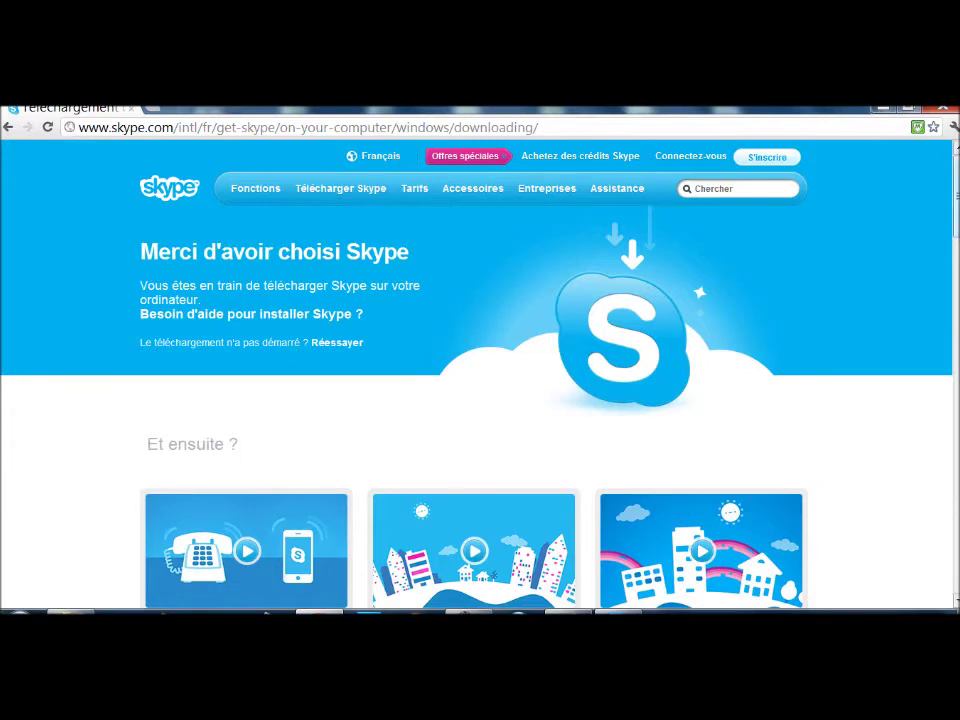
# Scroll down to the 'Comment installer Skype' guide while SkypeSetup.exe finishes downloading
pyautogui.scroll(-5, 480, 380)
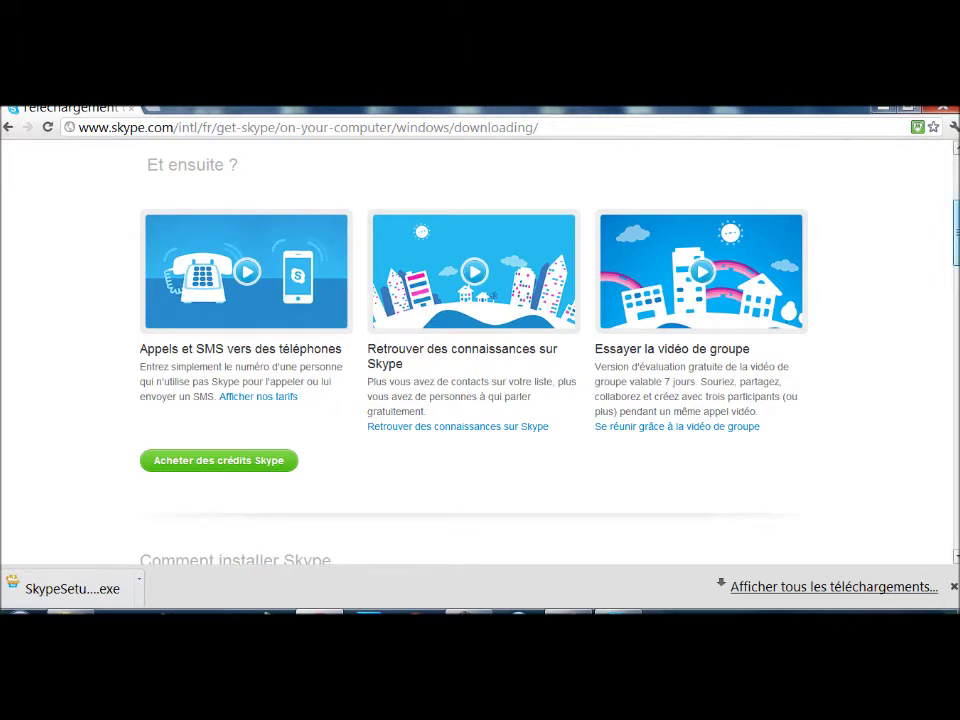
pyautogui.scroll(-2, 480, 350)
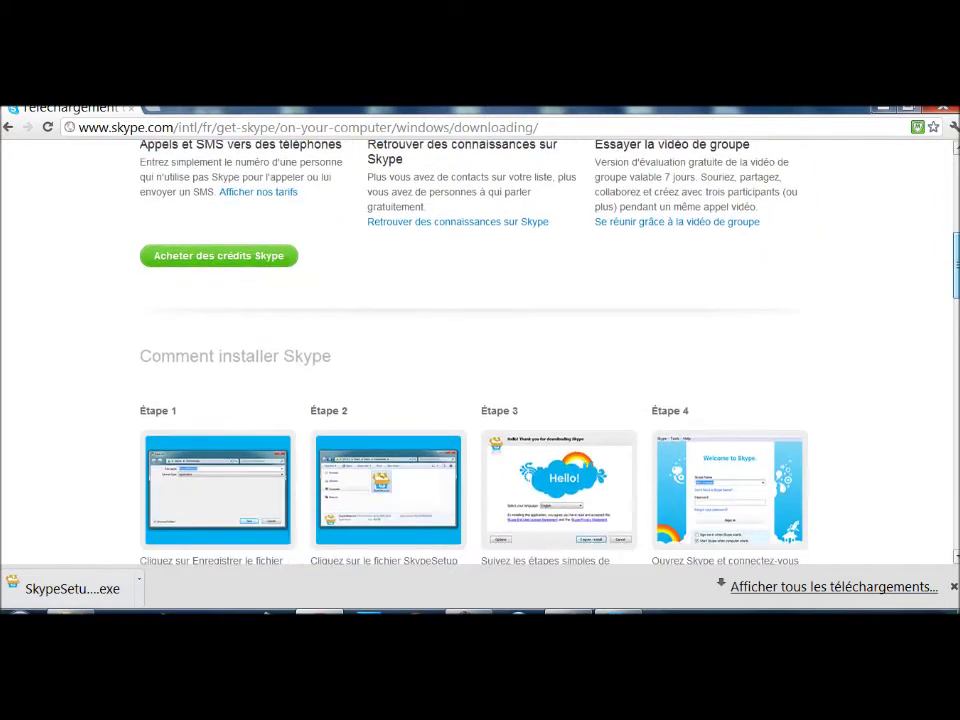
pyautogui.scroll(-2, 480, 350)
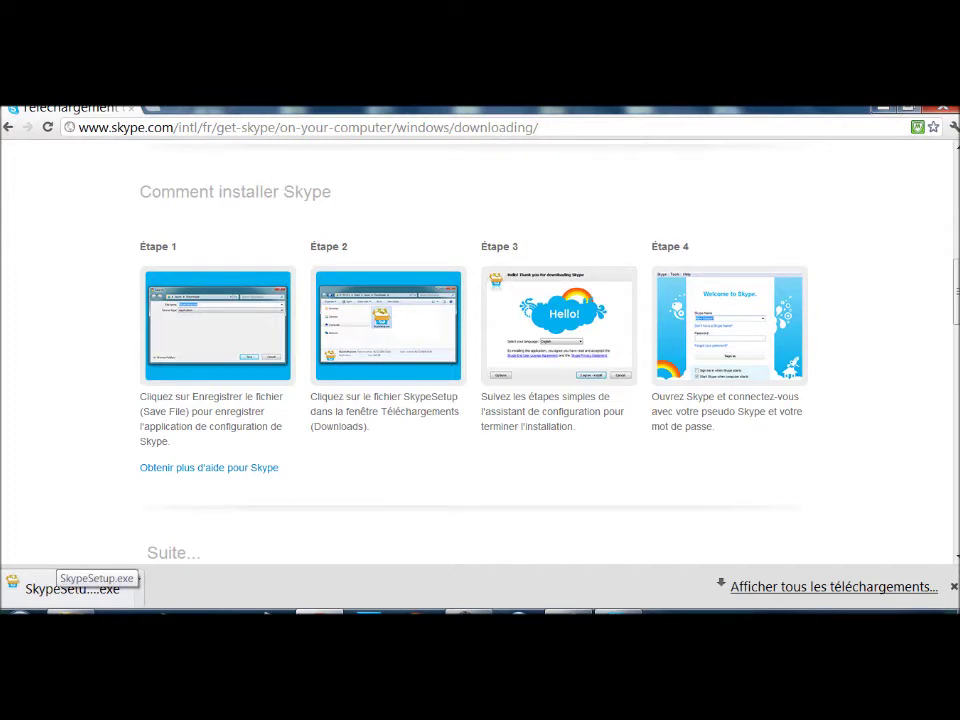
# Run SkypeSetup.exe, then close and quit the setup updater to reach Skype's sign-in window
pyautogui.click(70, 588)
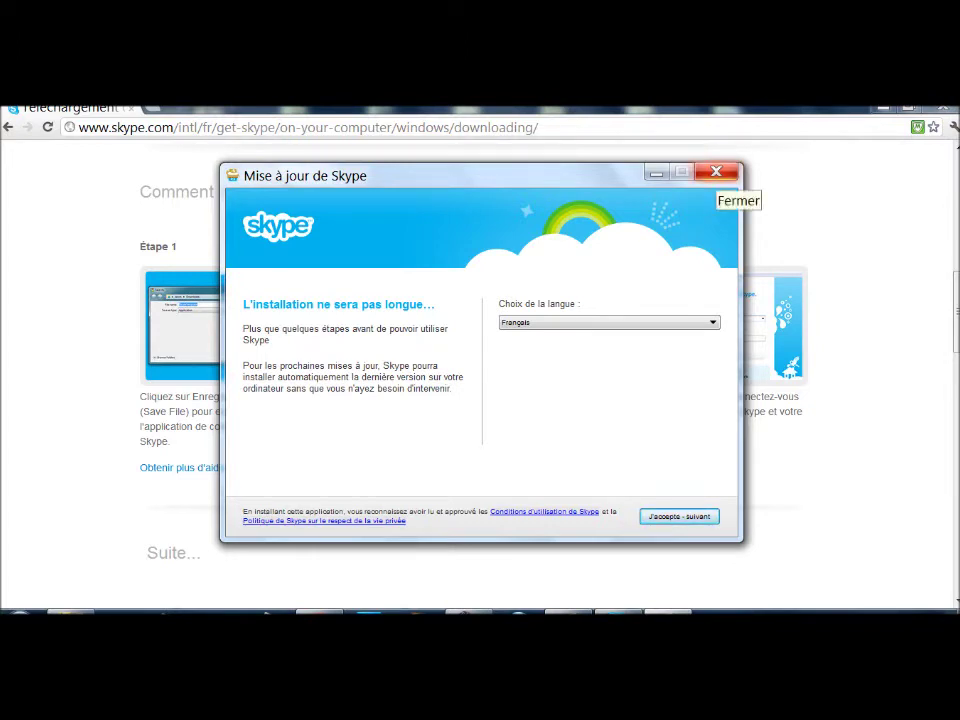
pyautogui.click(716, 172)
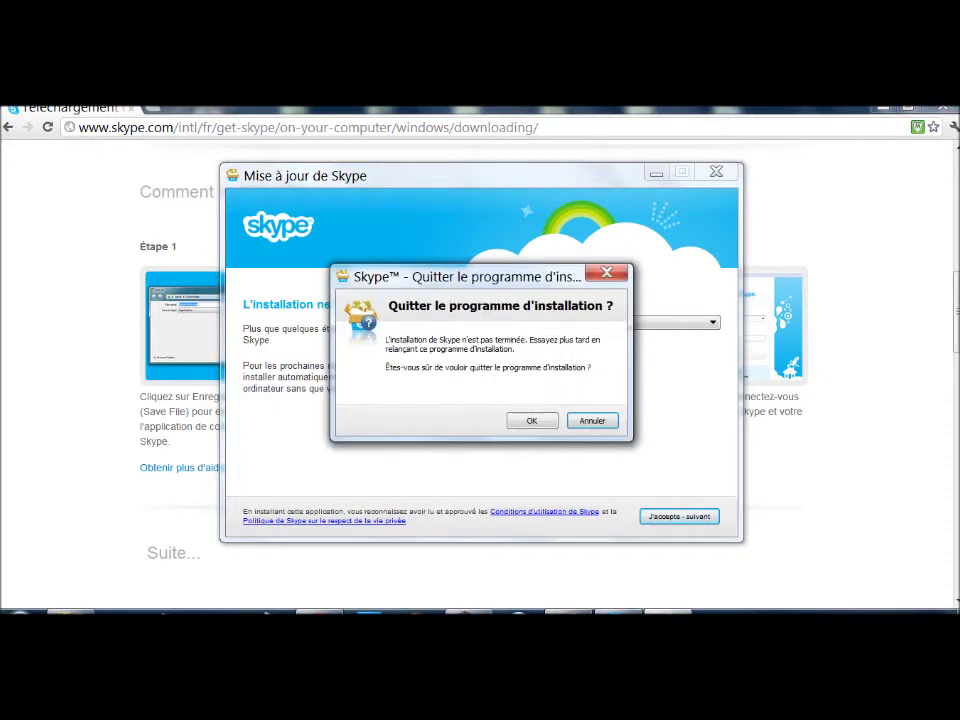
pyautogui.press('Return')
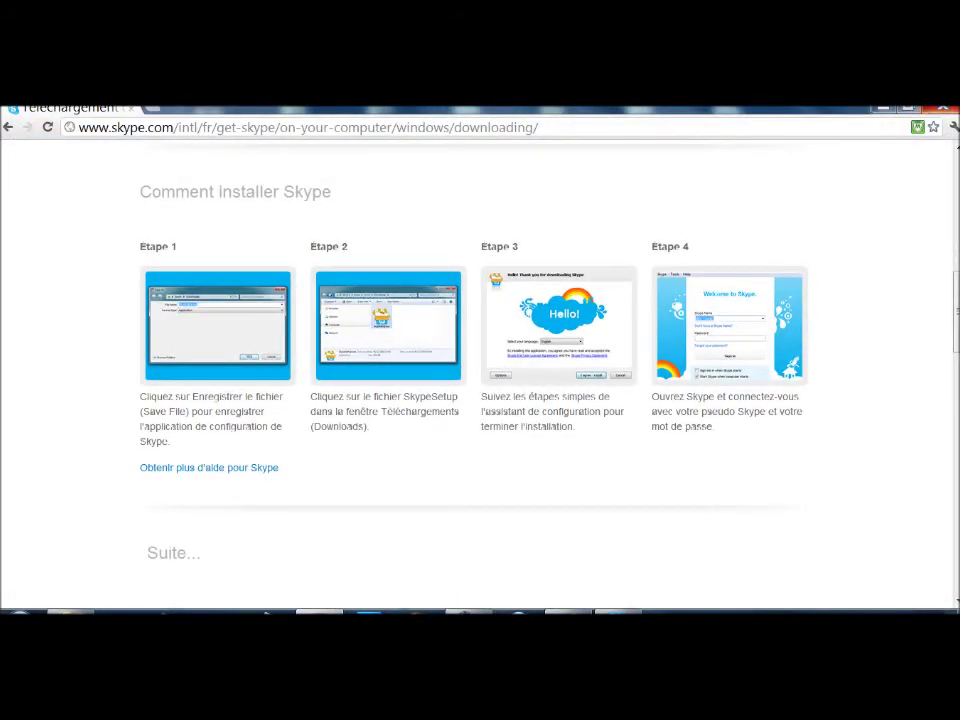
pyautogui.scroll(-3, 480, 370)
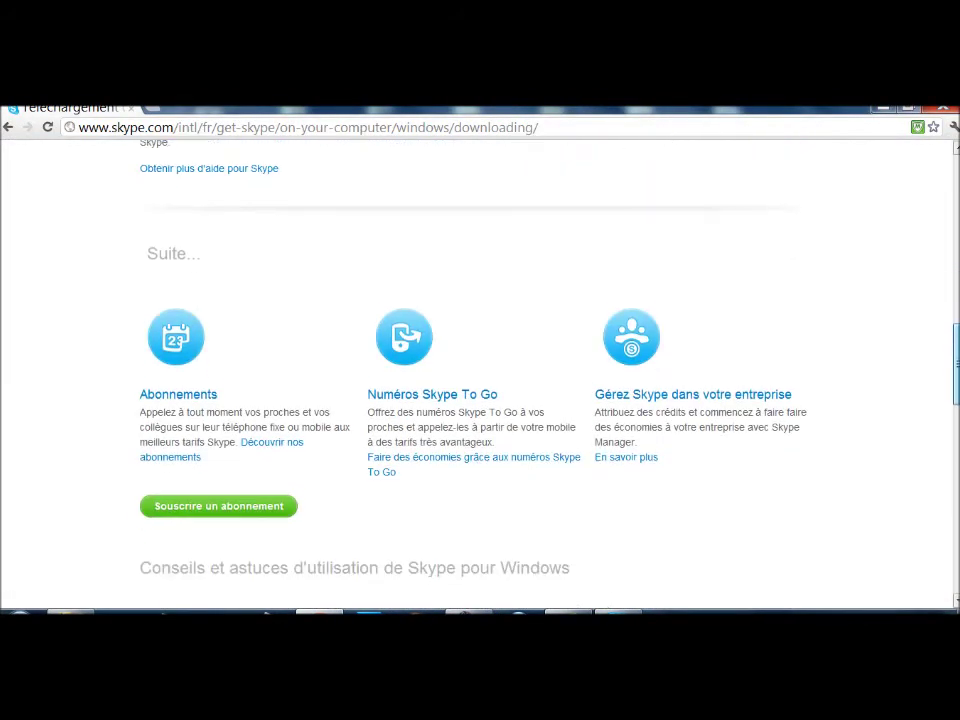
pyautogui.scroll(6, 480, 370)
pyautogui.scroll(-2, 480, 370)
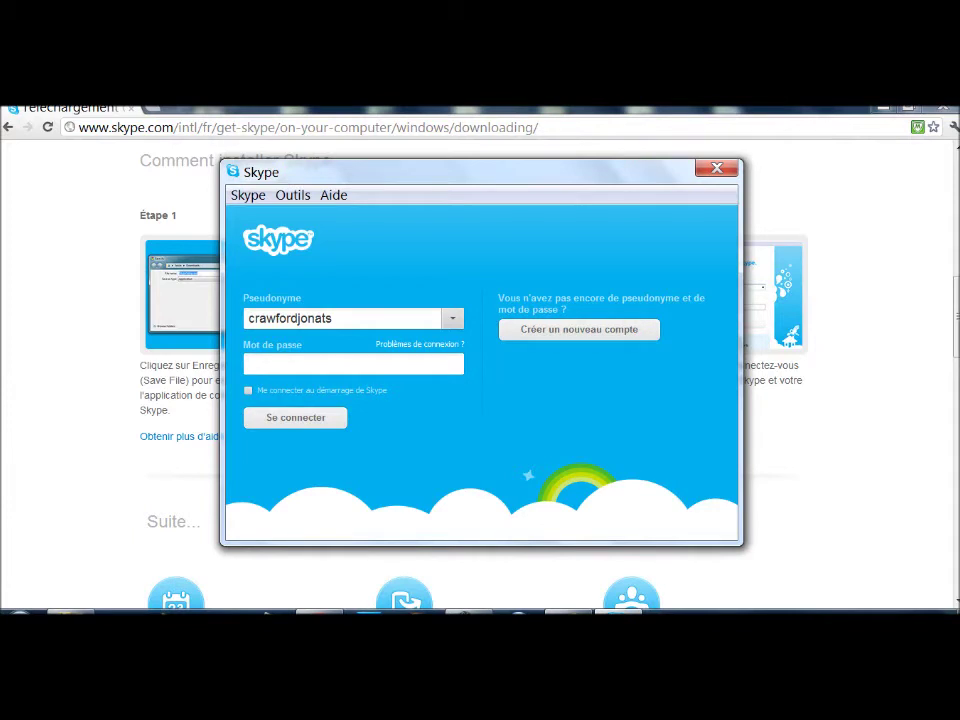
# Sign in with the account password in Mot de passe, re-entering it after the first attempt fails
pyautogui.write('••••••••••••')
pyautogui.press('Return')
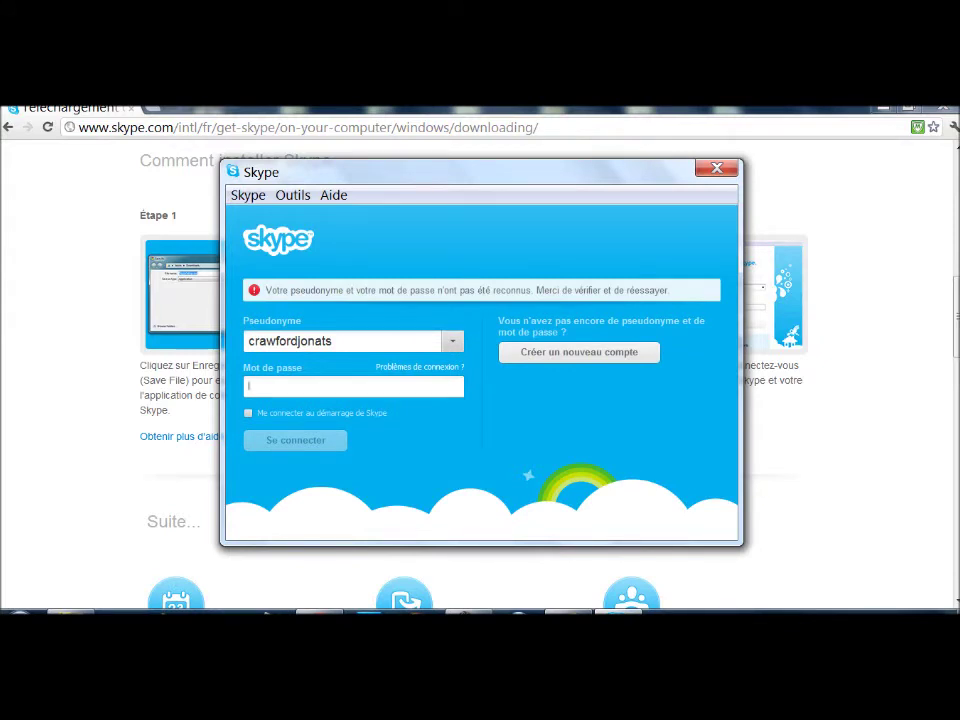
pyautogui.write('•••••••••••••')
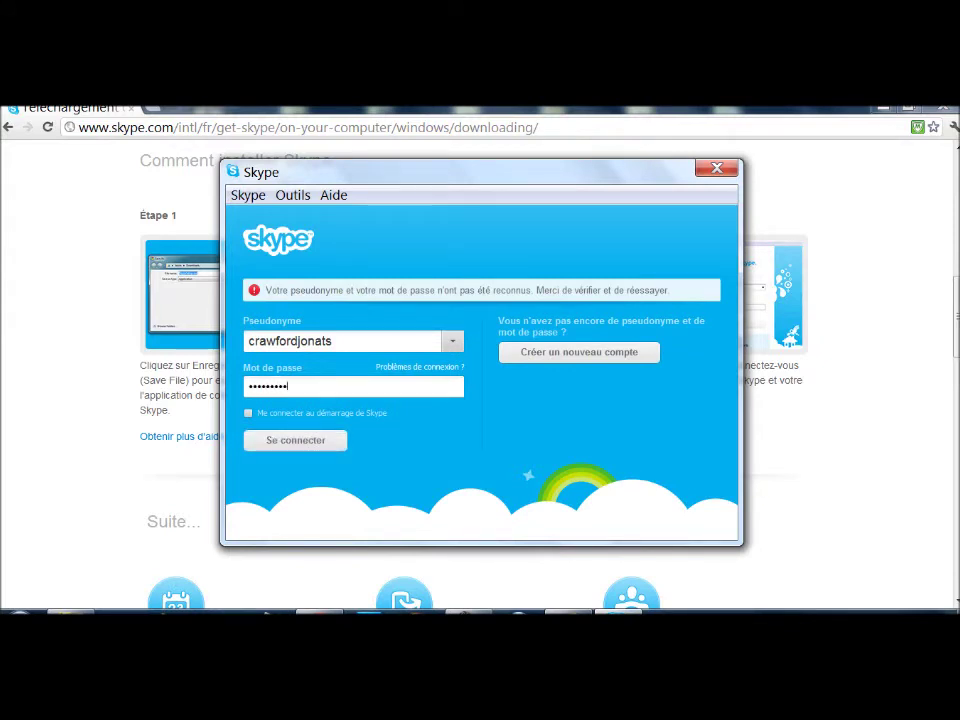
pyautogui.press('Return')
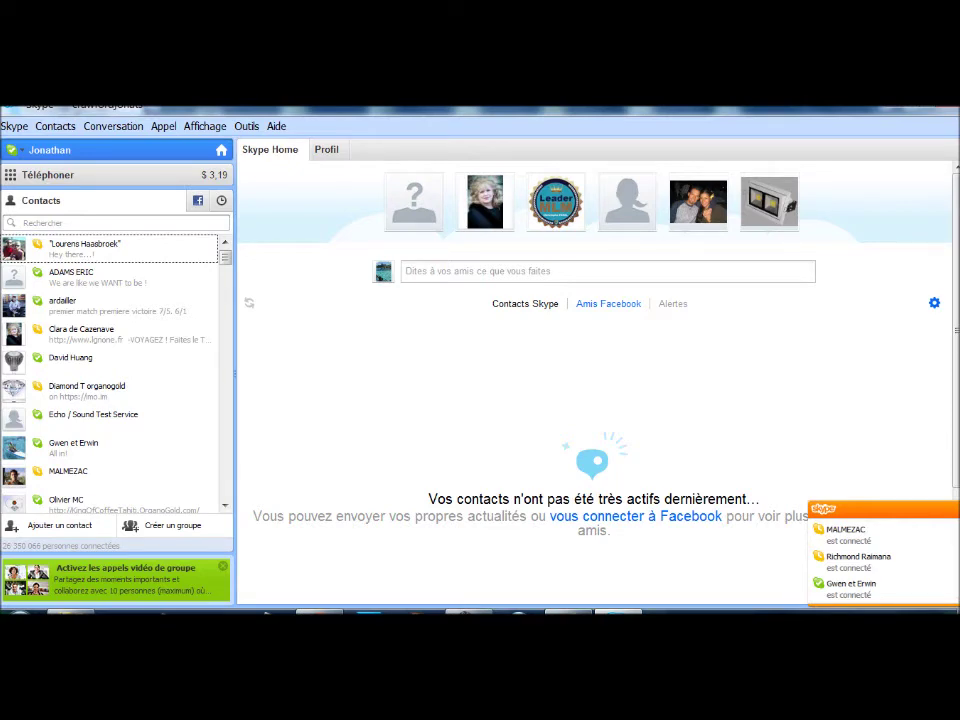
# Open the Téléphoner dial pad and look at its list of calling countries
pyautogui.scroll(-15, 110, 370)
pyautogui.scroll(15, 110, 370)
pyautogui.click(48, 175)
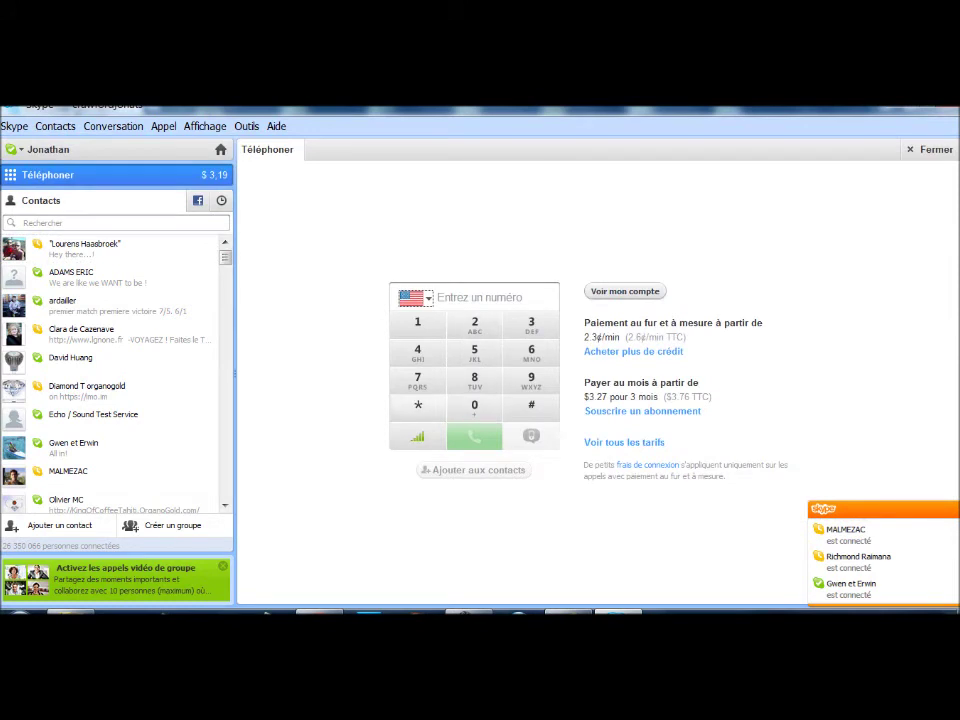
pyautogui.press('space')
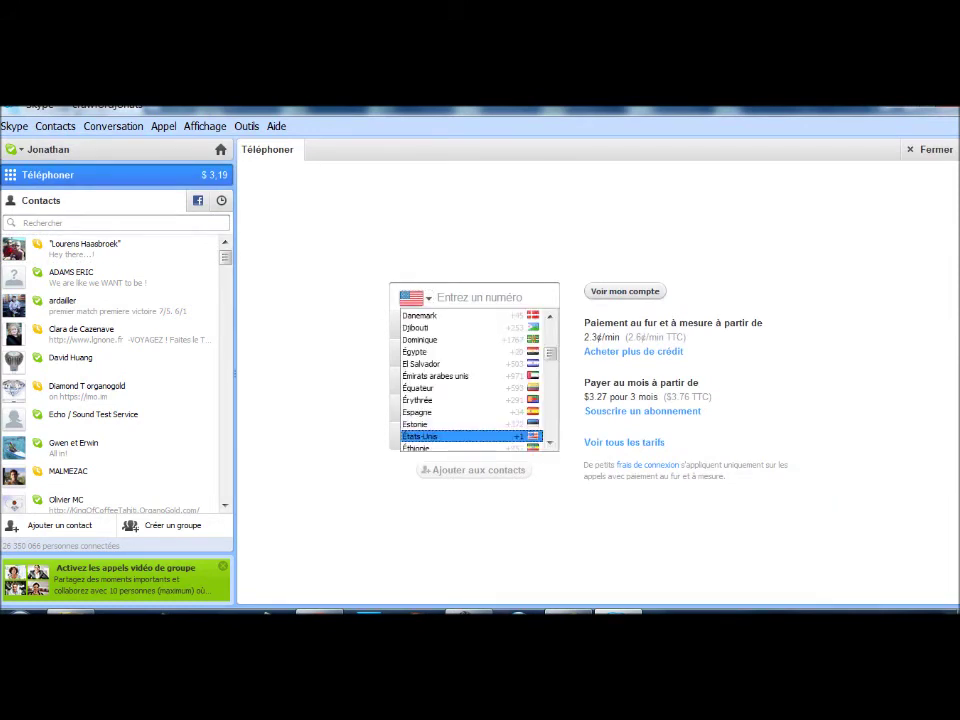
pyautogui.press('Return')
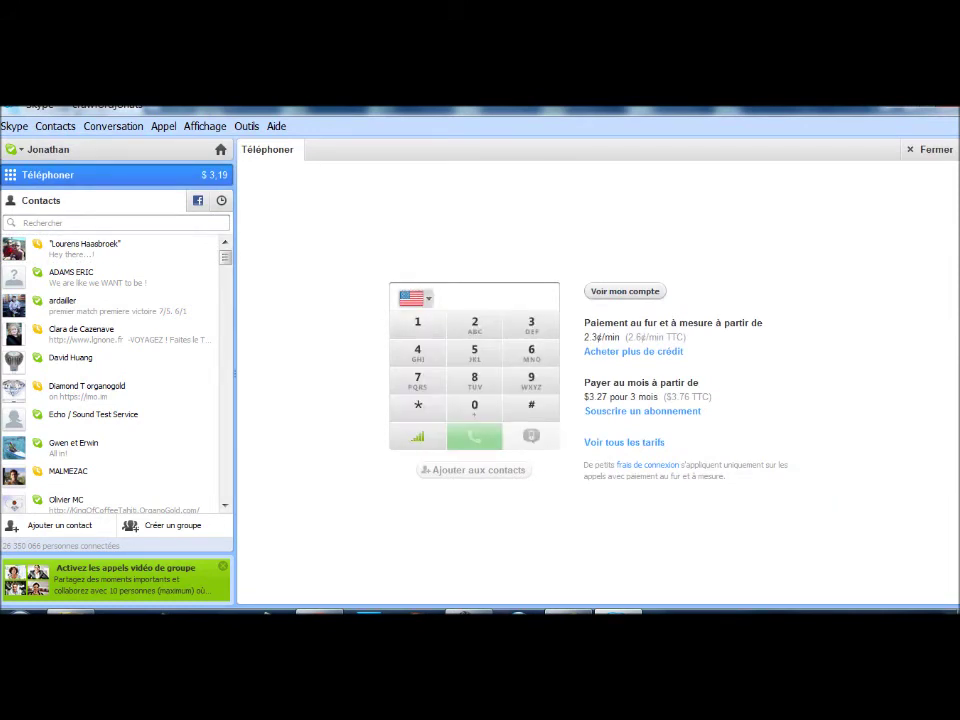
# Browse the country list again keeping États-Unis, then show the first contact's conversation pane
pyautogui.hotkey('shift', 'Tab')
pyautogui.press('space')
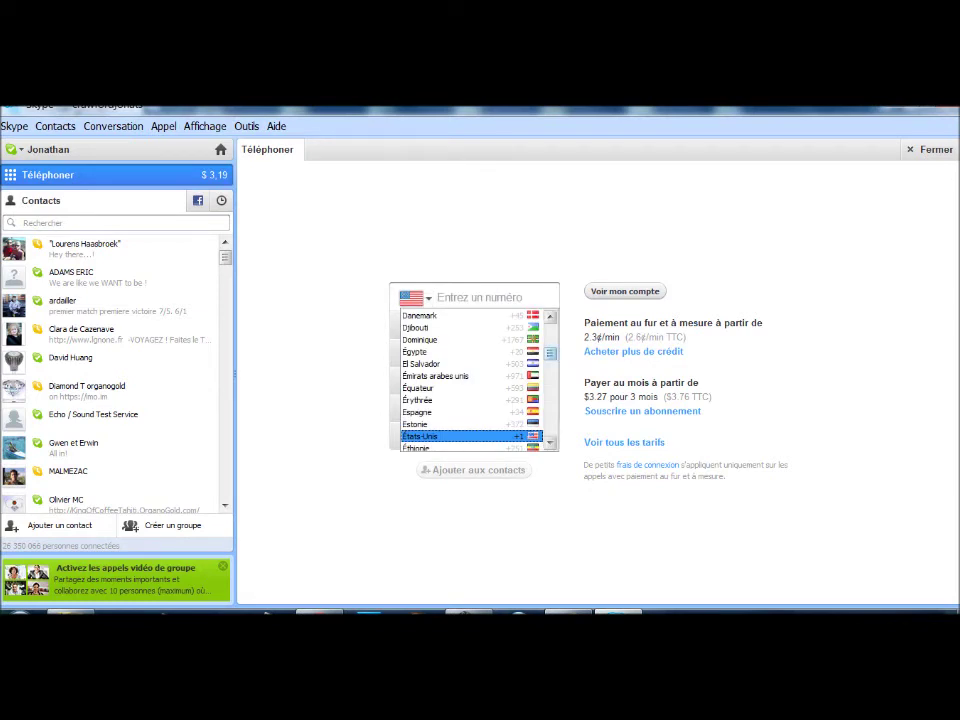
pyautogui.scroll(-20, 470, 380)
pyautogui.scroll(20, 470, 380)
pyautogui.scroll(13, 470, 380)
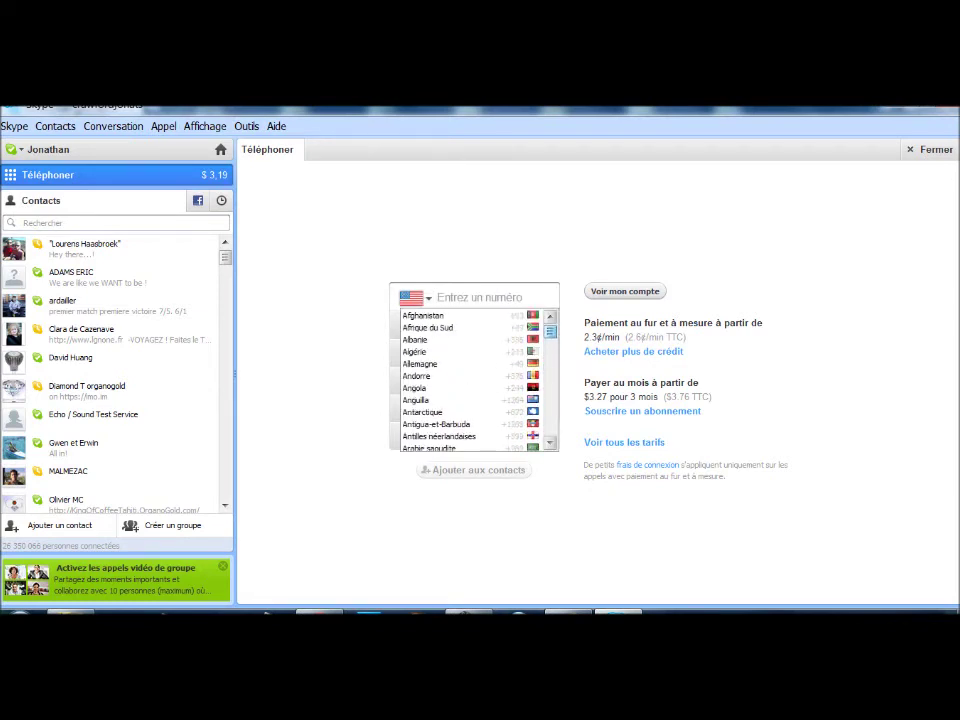
pyautogui.press('Escape')
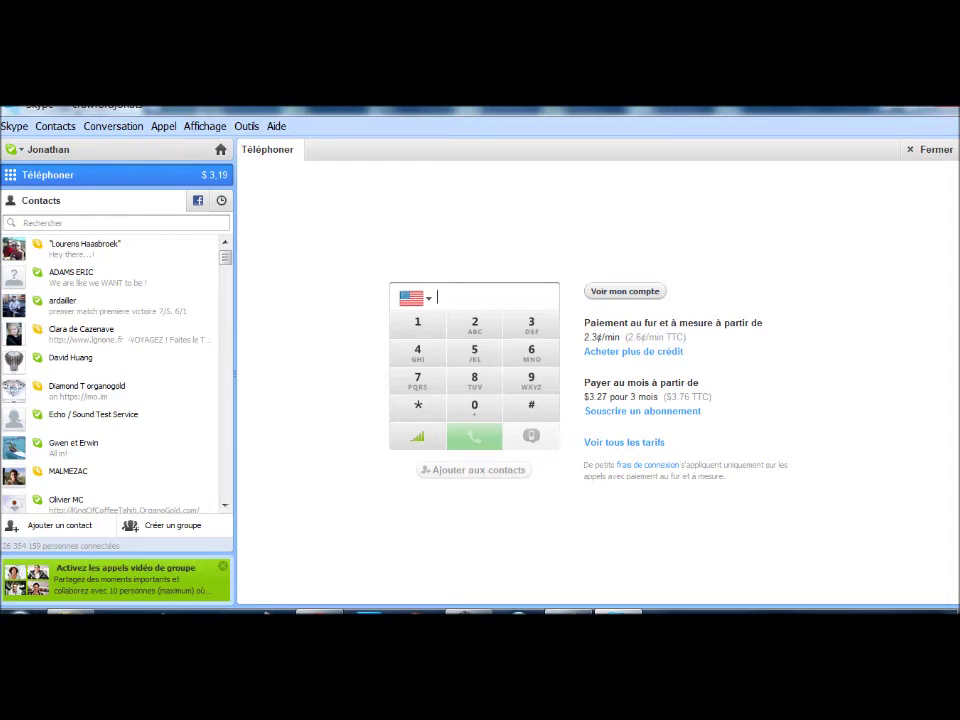
pyautogui.click(110, 249)
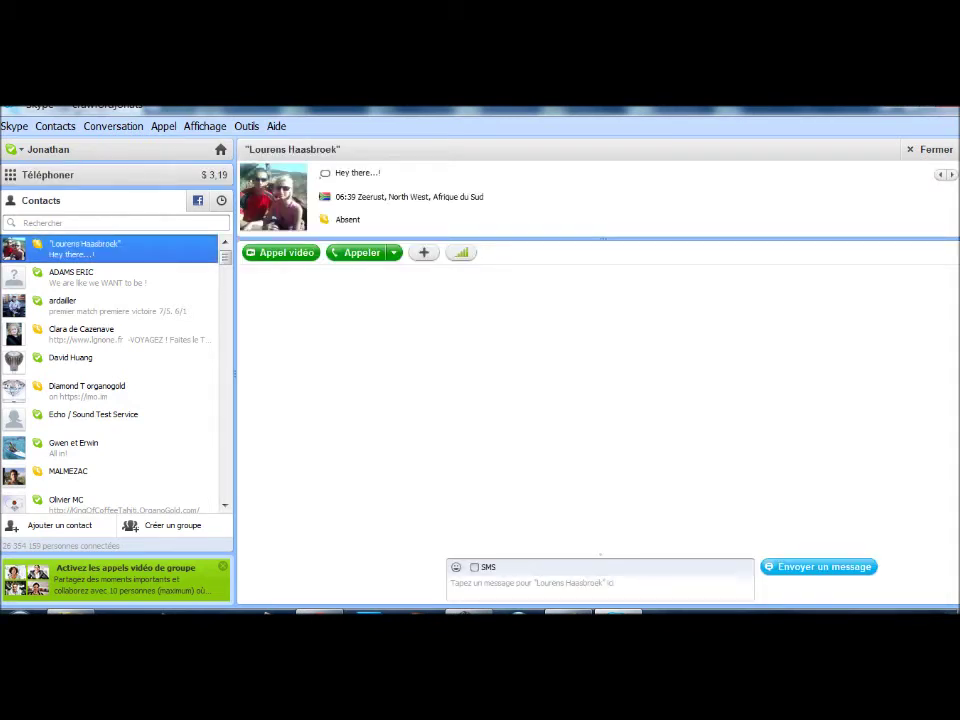
# View the second contact's profile, then a contact further down whose status is a coffee website
pyautogui.click(110, 277)
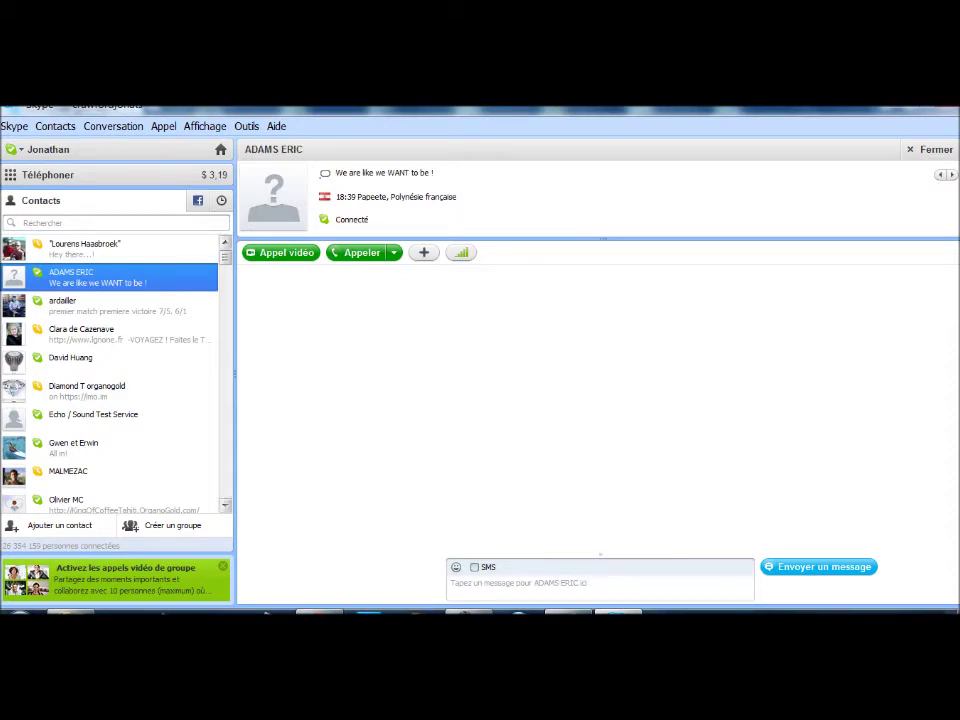
pyautogui.scroll(-3, 110, 375)
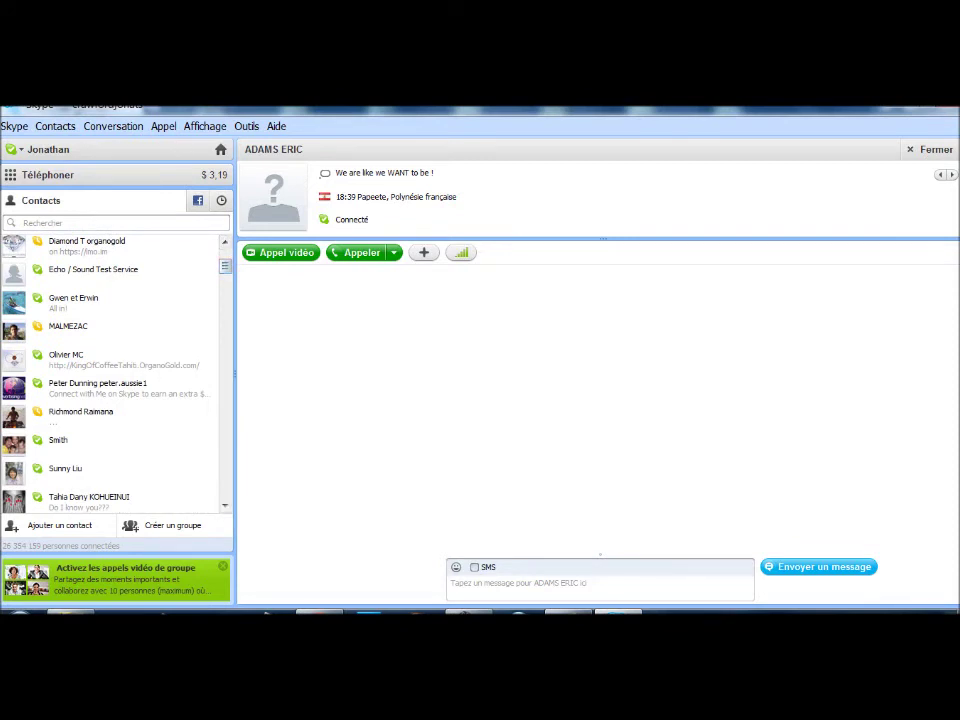
pyautogui.click(66, 359)
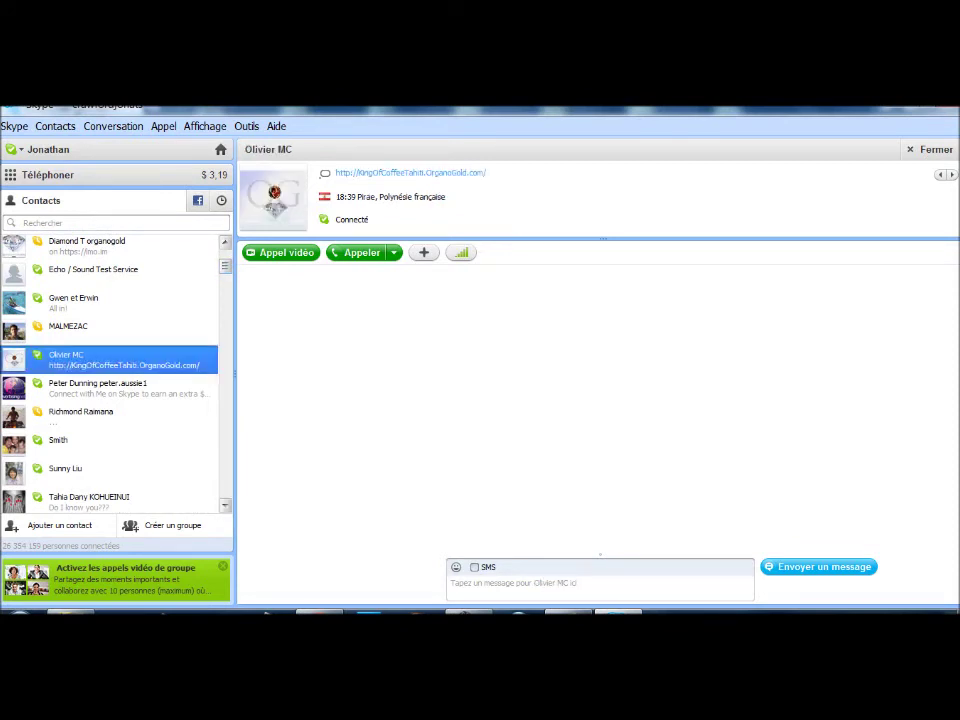
pyautogui.scroll(3, 110, 375)
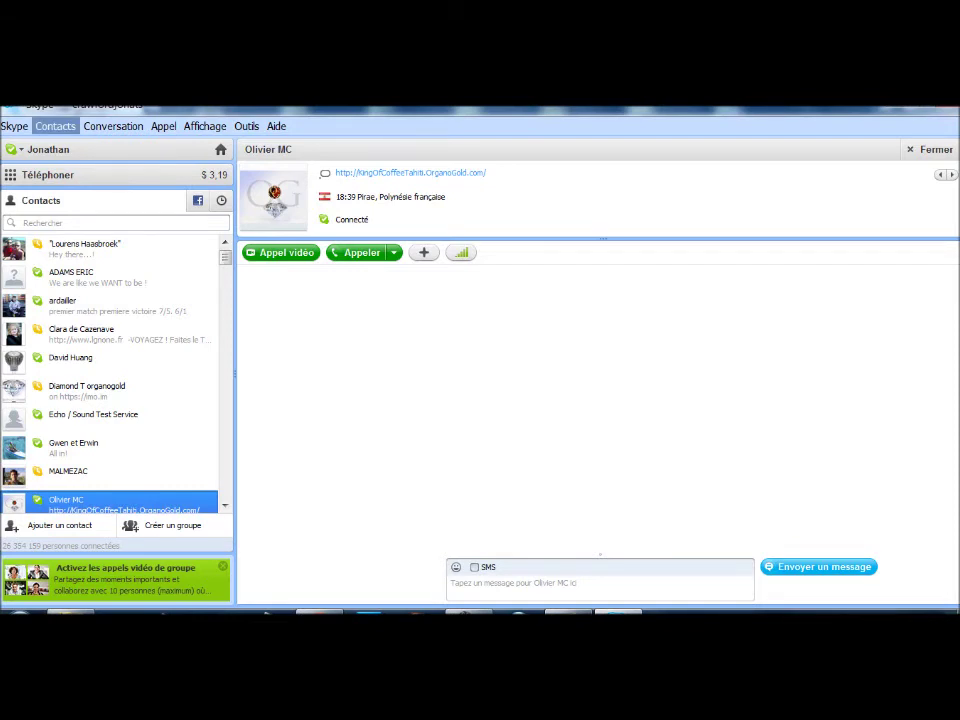
# In Contacts > Ajouter un contact, search Nom et prénom for a person's full name
pyautogui.click(55, 126)
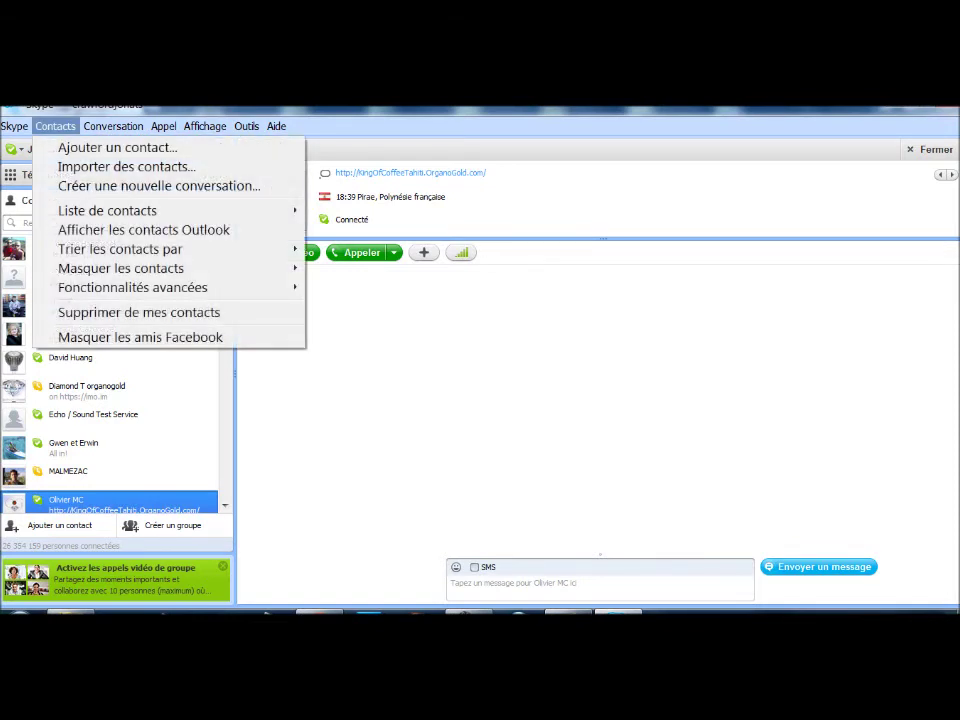
pyautogui.click(117, 147)
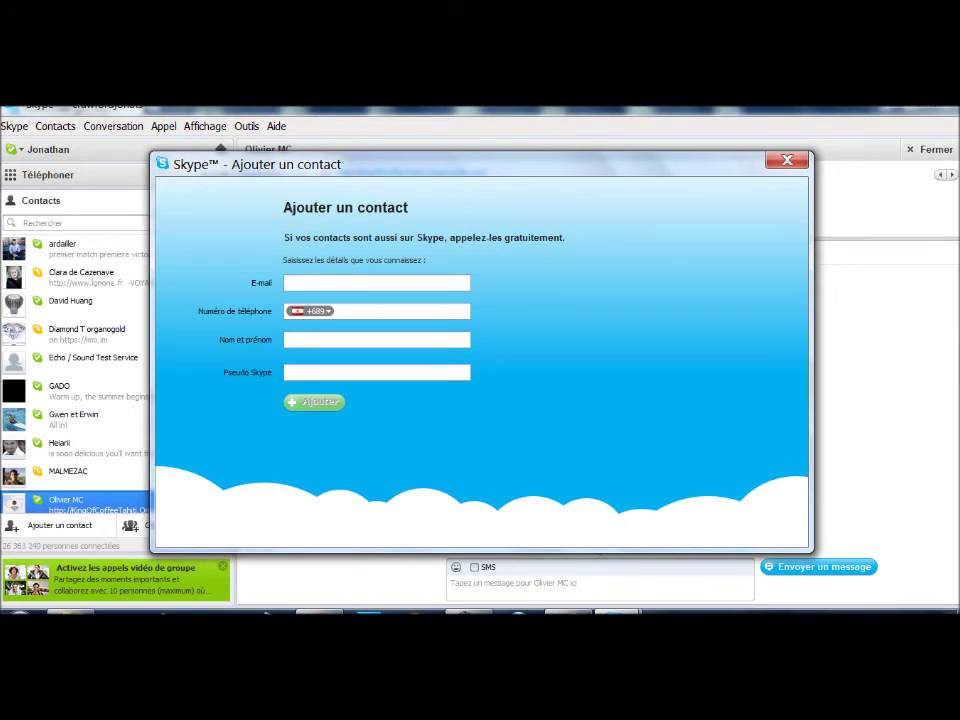
pyautogui.click(376, 340)
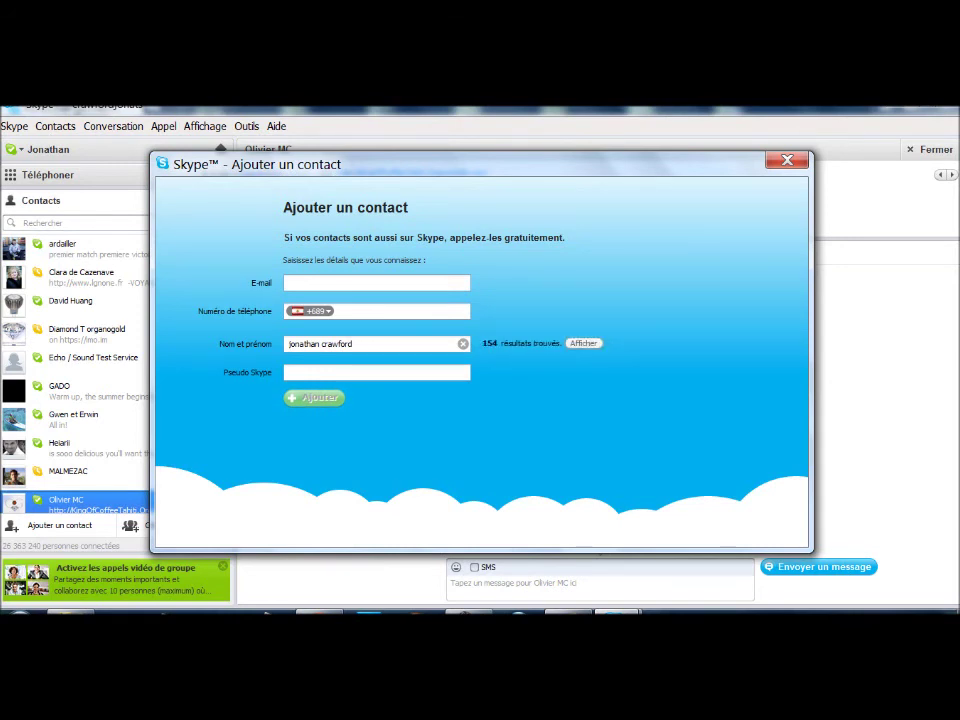
pyautogui.press('Return')
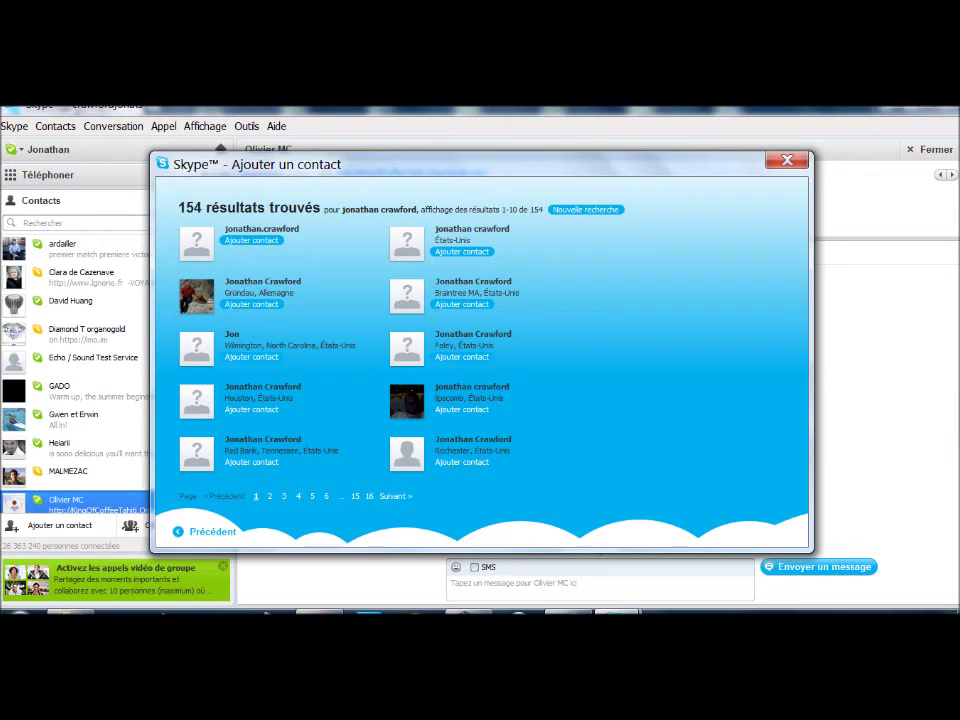
# Page through result pages 2, 3 and 4, then close the Ajouter un contact dialog
pyautogui.click(269, 496)
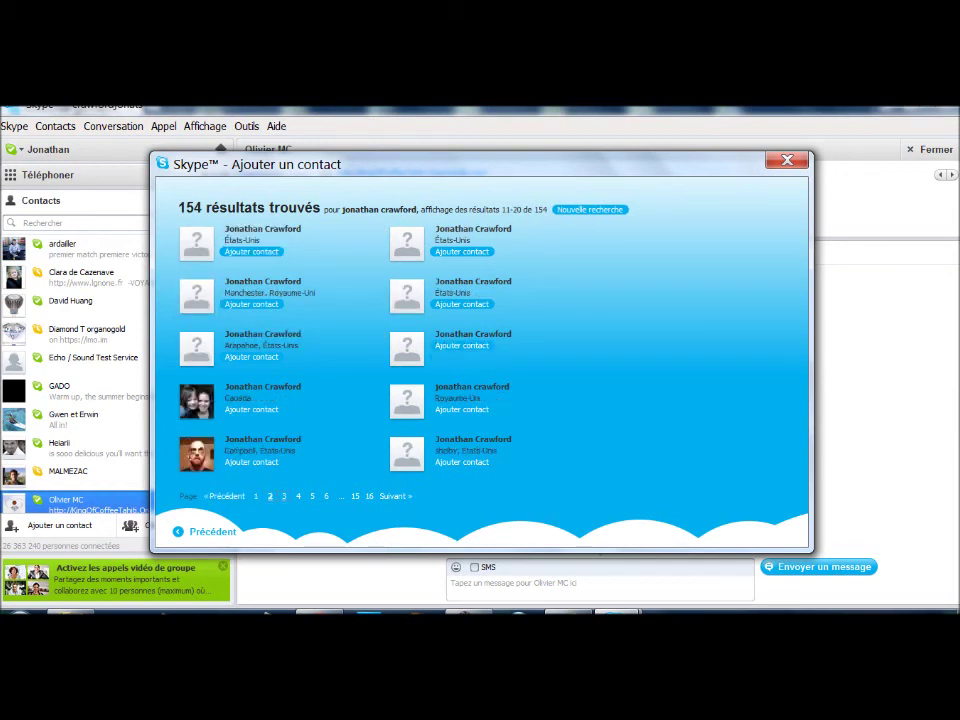
pyautogui.click(284, 496)
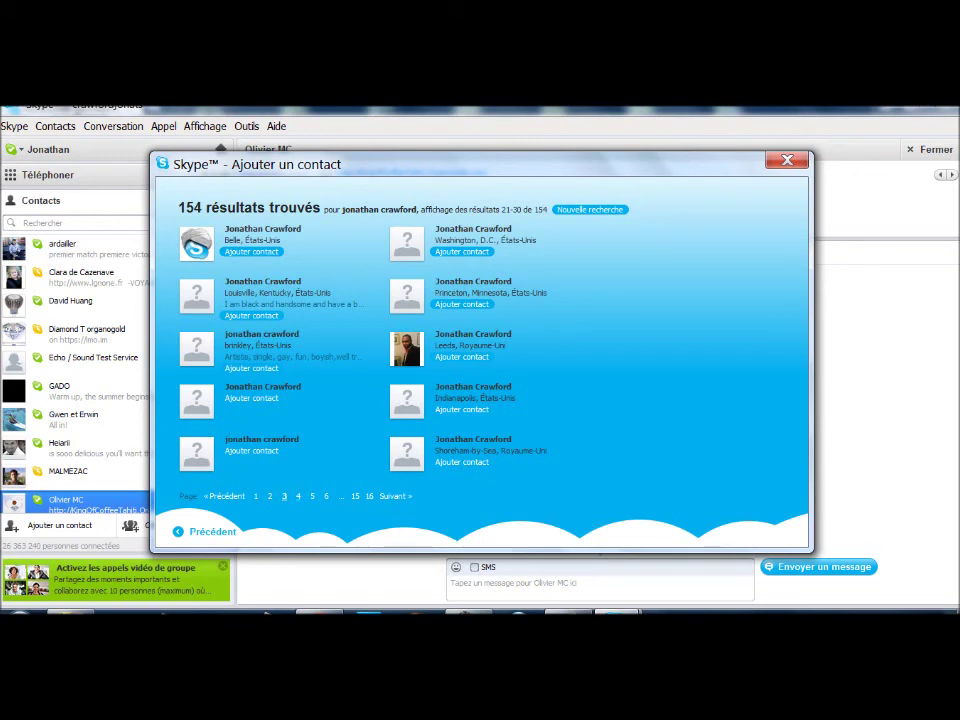
pyautogui.click(298, 496)
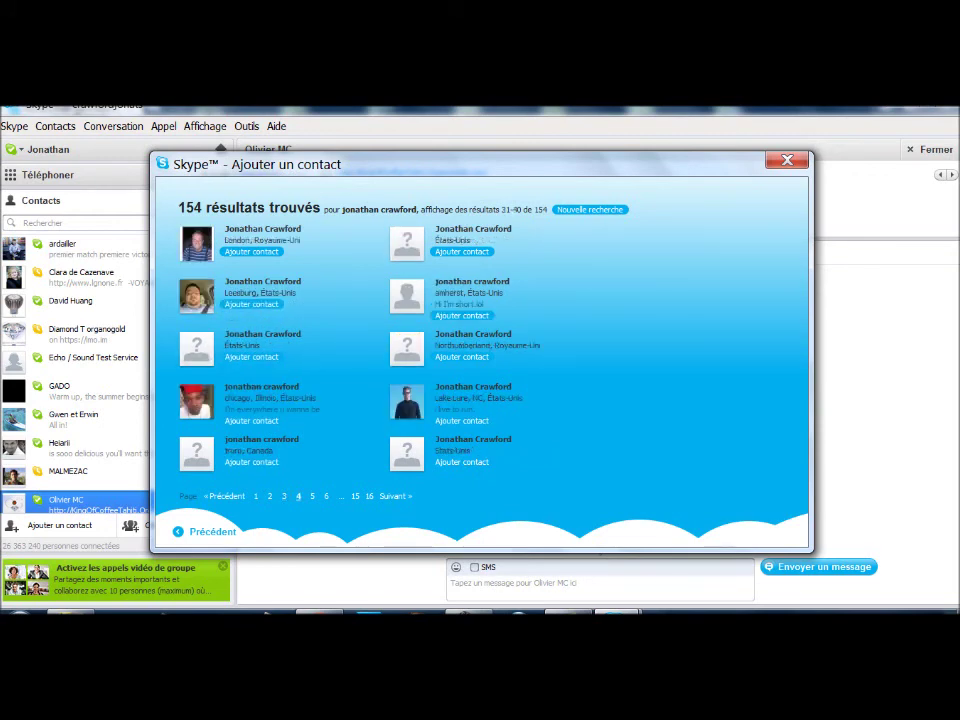
pyautogui.press('Escape')
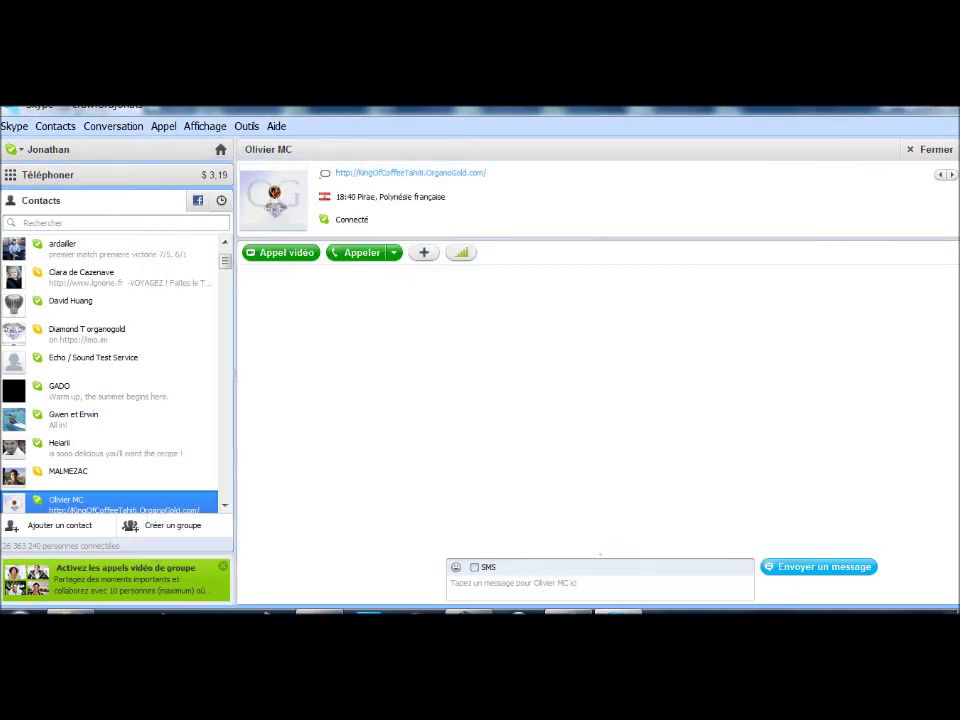
pyautogui.click(55, 126)
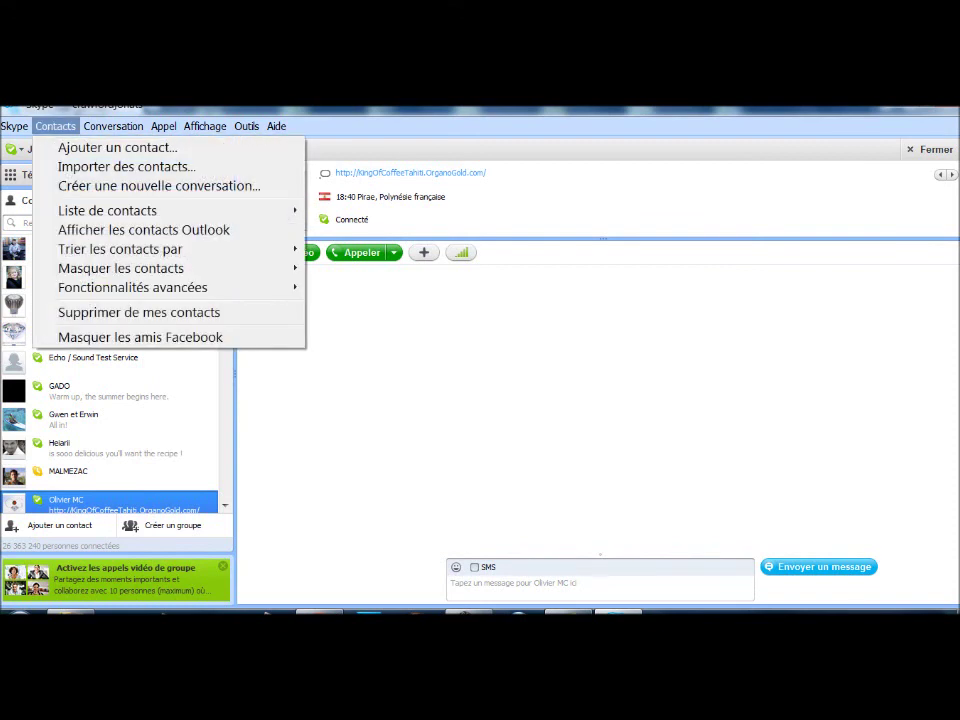
pyautogui.click(118, 146)
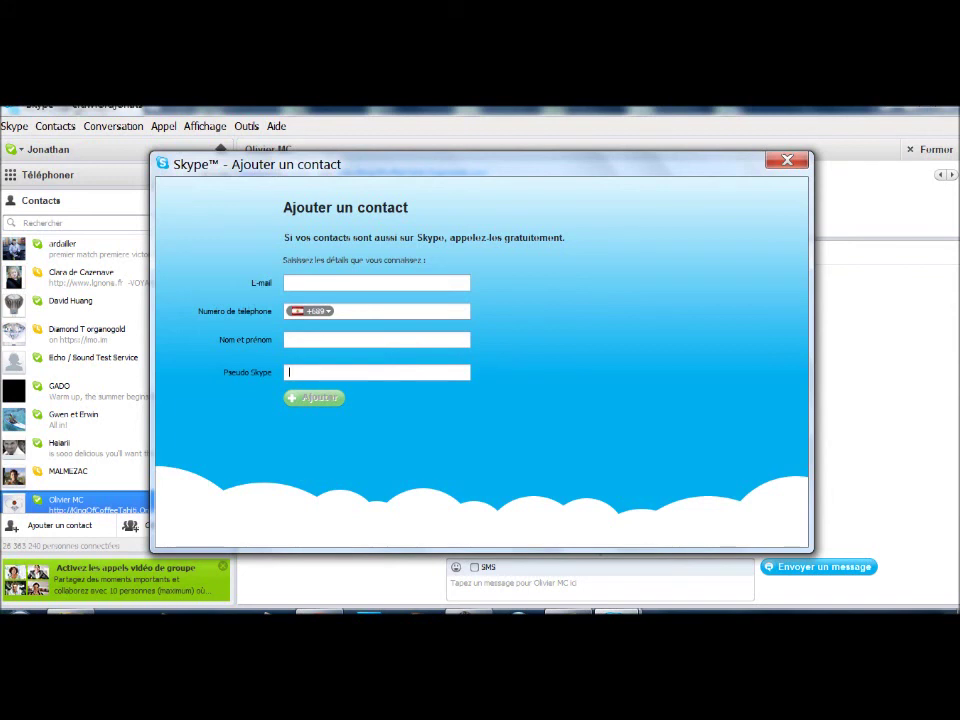
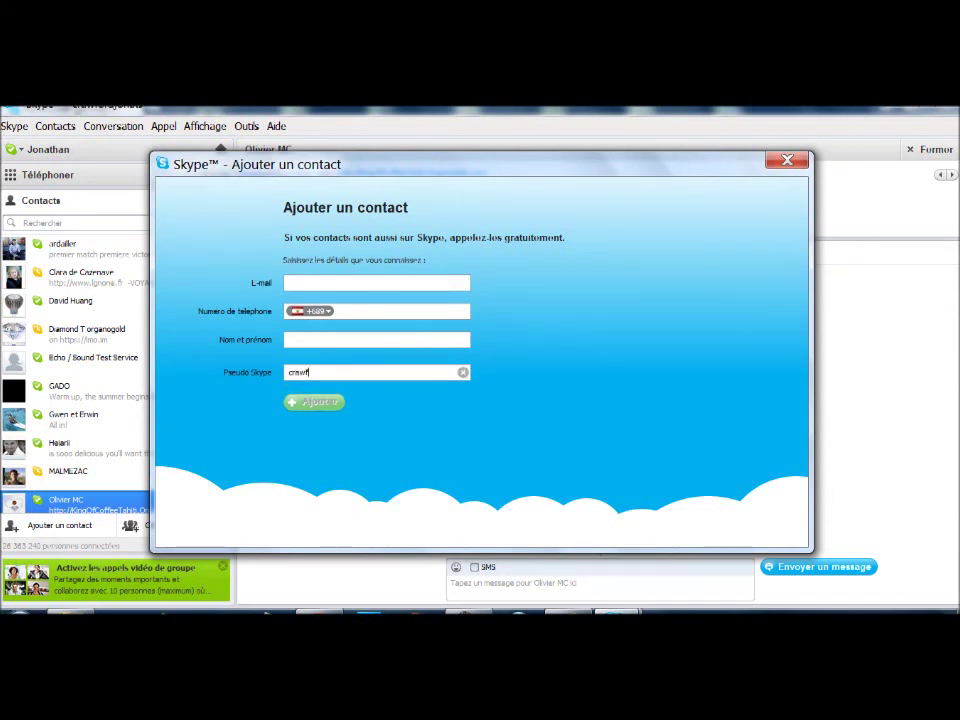
pyautogui.click(345, 396)
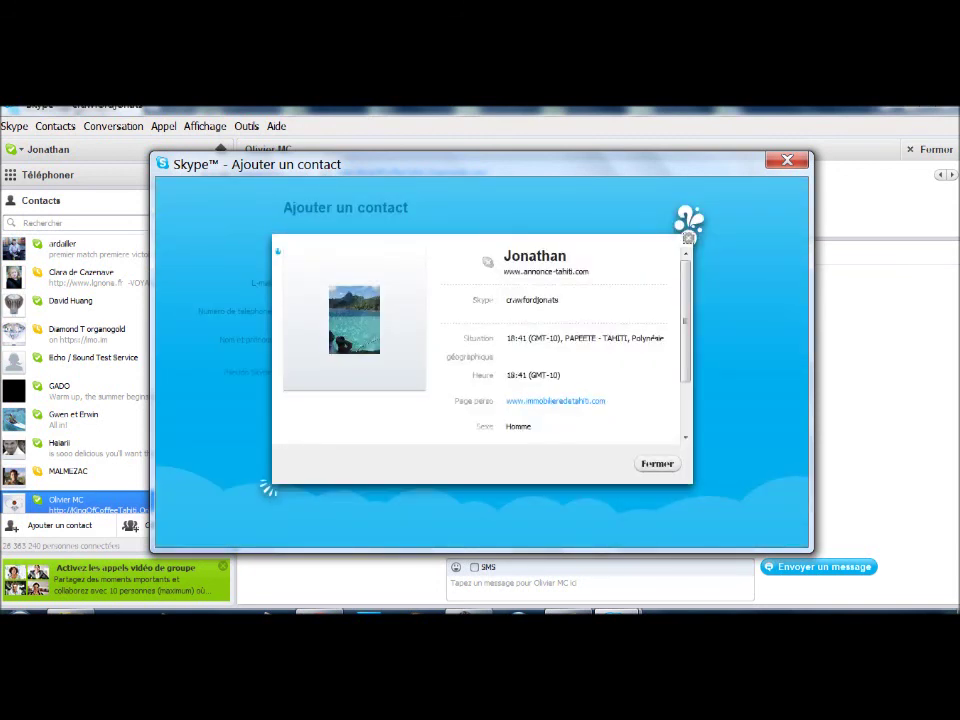
pyautogui.click(688, 237)
pyautogui.click(787, 160)
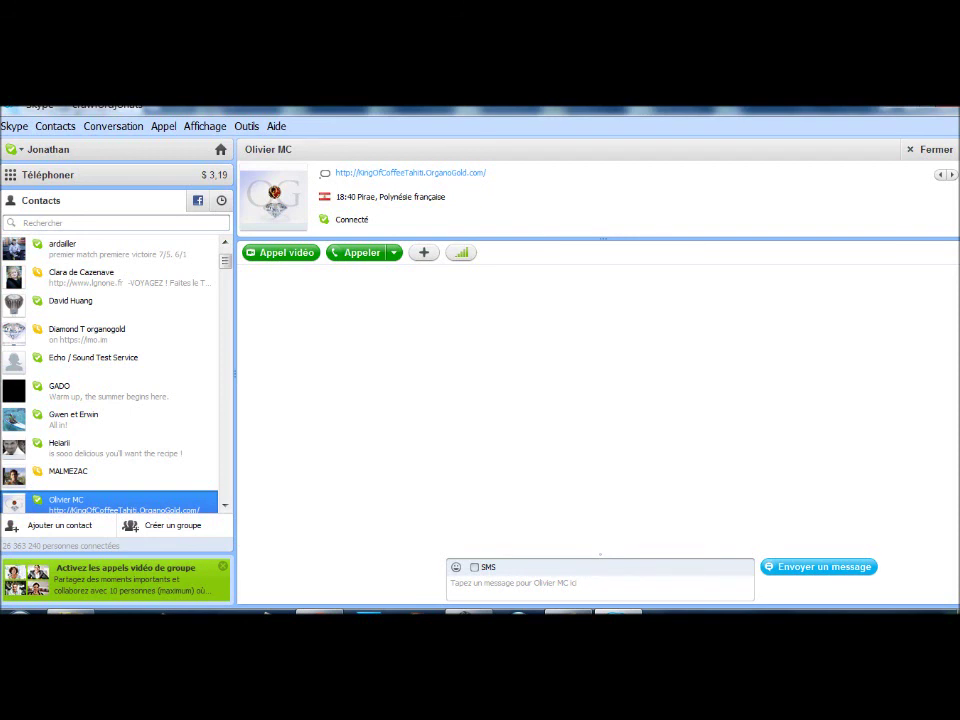
# Choose Déconnexion from the Skype menu to sign out of the account
pyautogui.scroll(2, 110, 375)
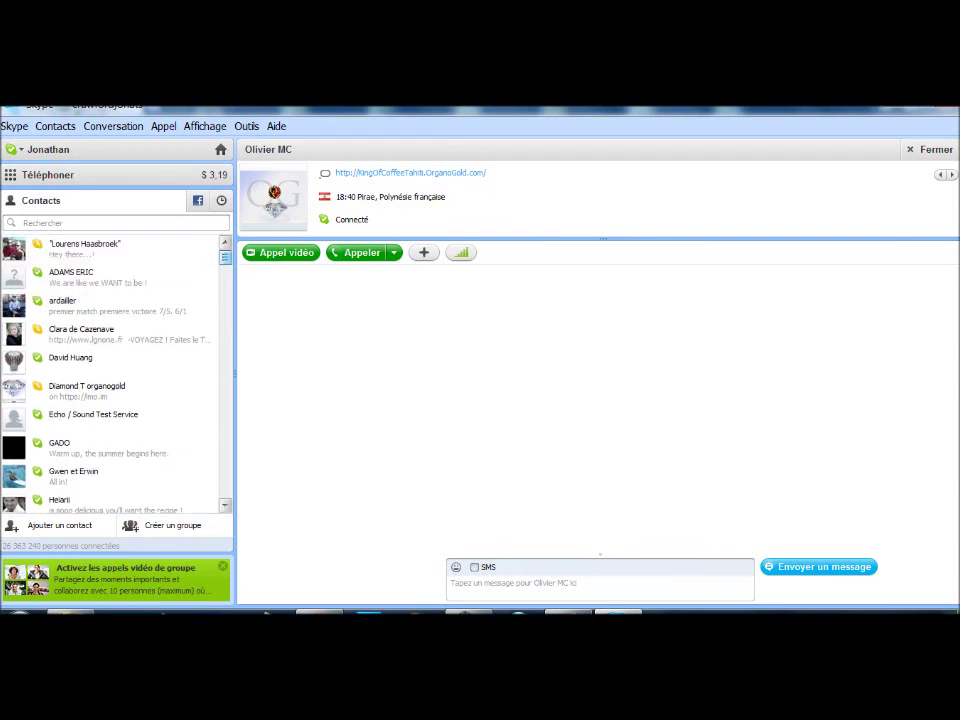
pyautogui.press('alt')
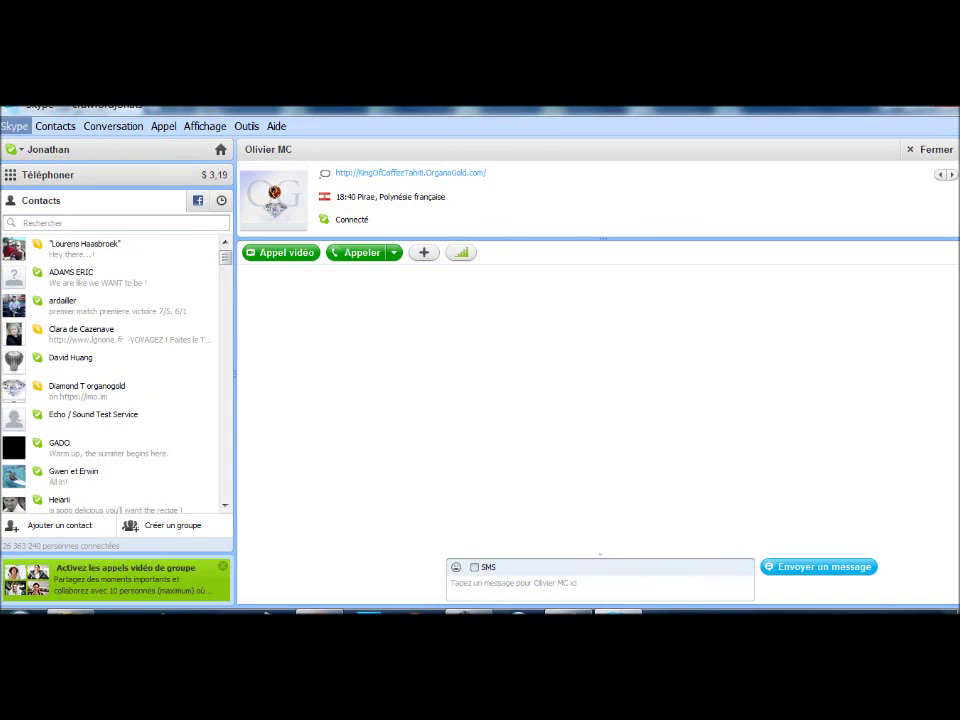
pyautogui.press('Down')
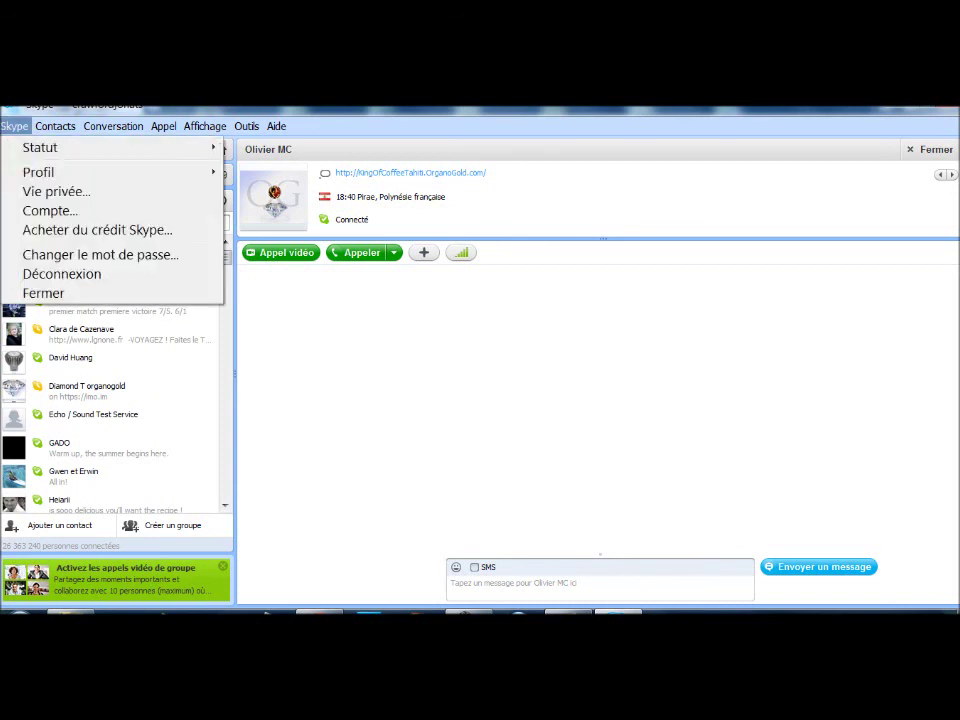
pyautogui.click(62, 274)
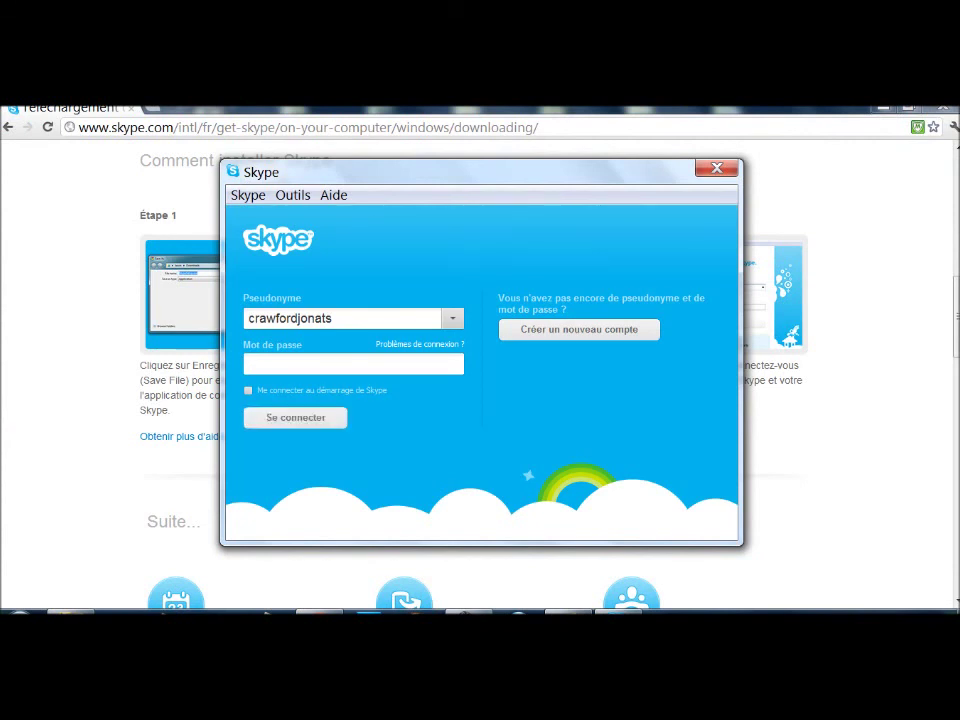
pyautogui.hotkey('alt', 'Tab')
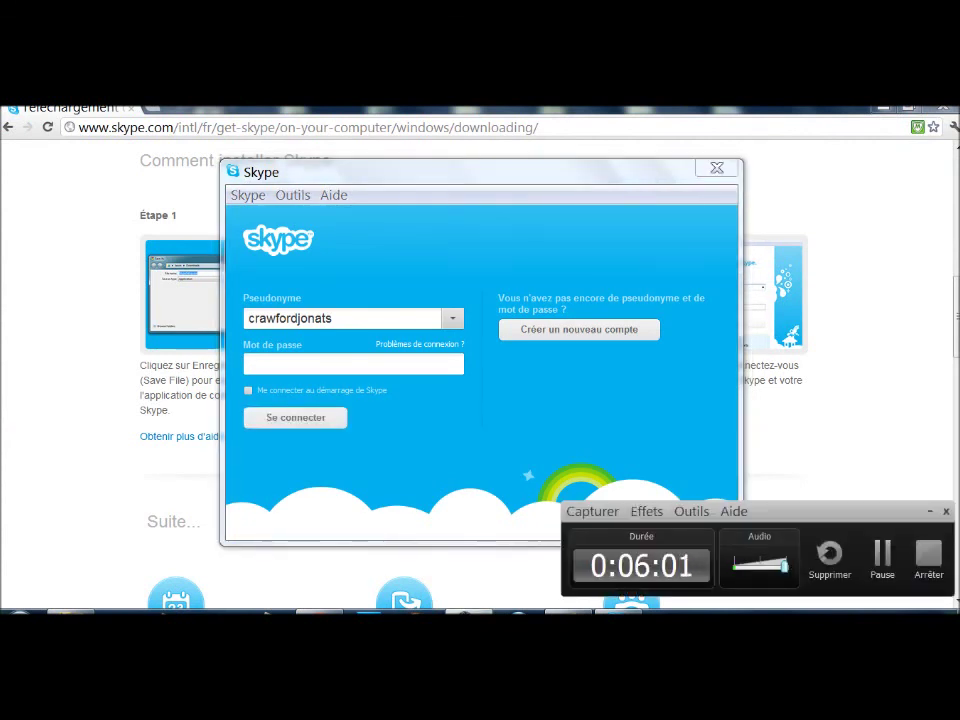